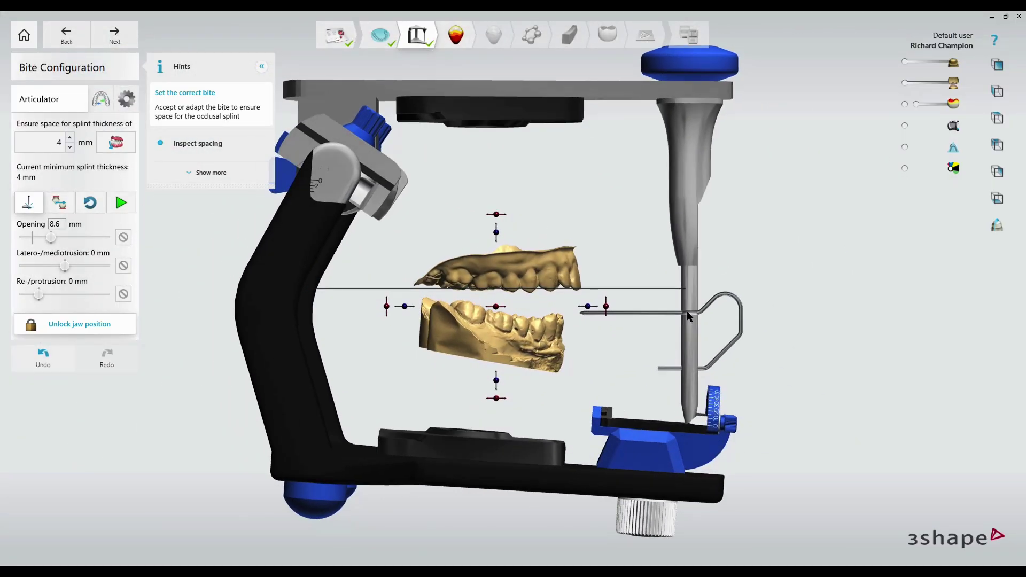
# Orbit the articulator to view the jaw opening from the front-left.
pyautogui.moveTo(476, 322); pyautogui.dragTo(549, 323, button='right')
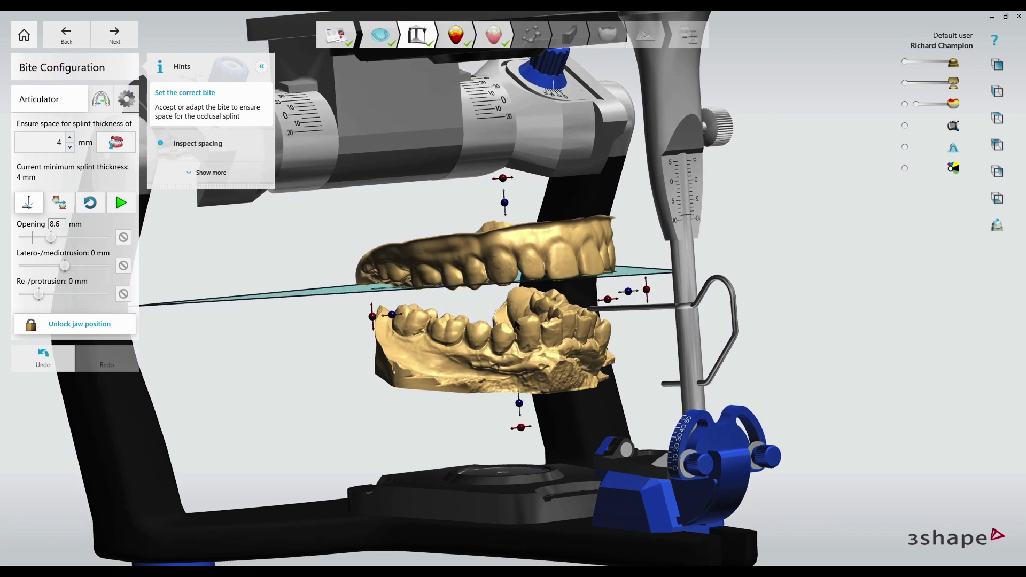
pyautogui.scroll(2, 517, 325)
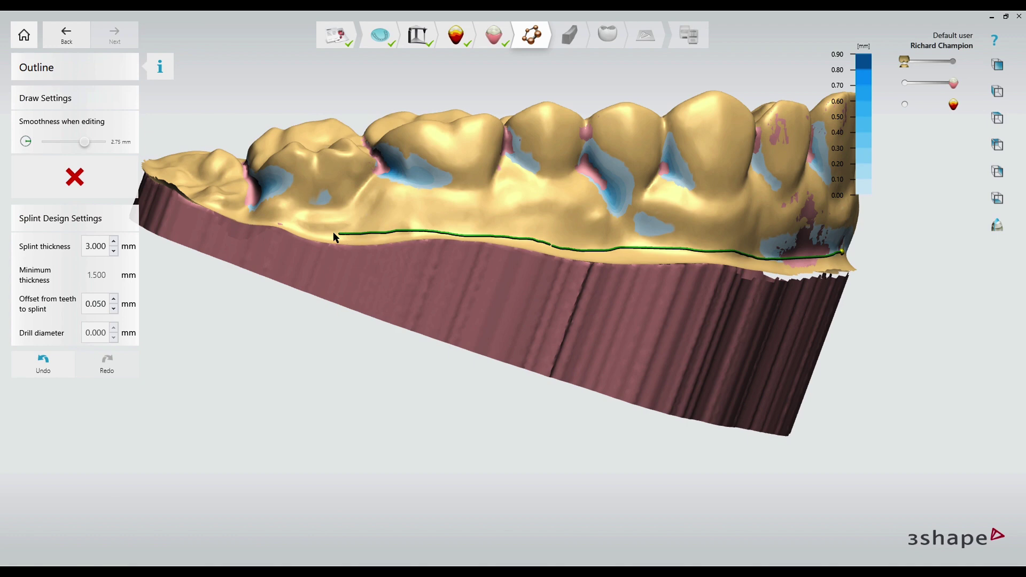
# Rotate the arch top-down, then toward the gum margin and palate, to check the splint outline.
pyautogui.moveTo(294, 218); pyautogui.dragTo(270, 369, button='right')
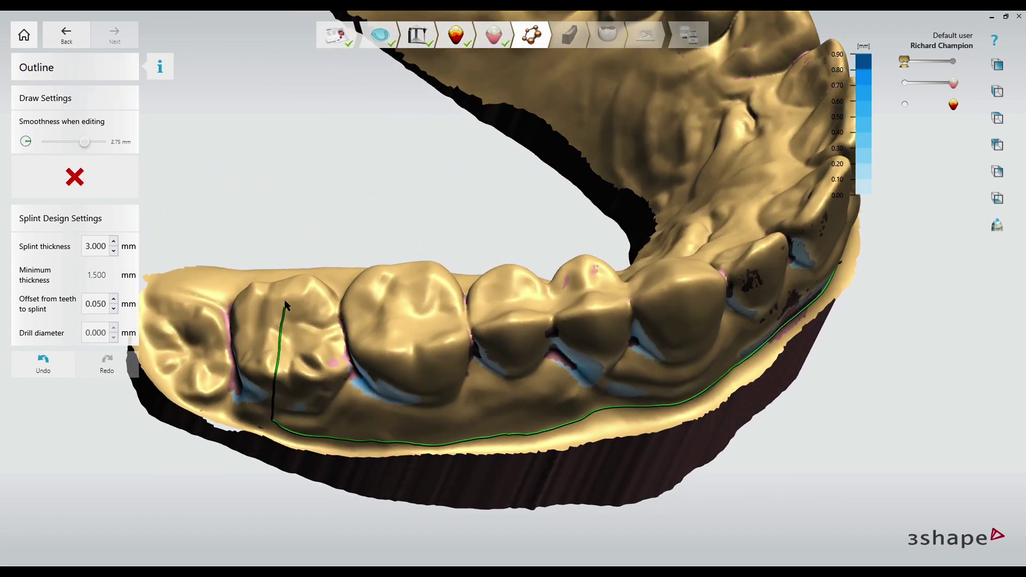
pyautogui.moveTo(286, 305); pyautogui.dragTo(294, 328, button='right')
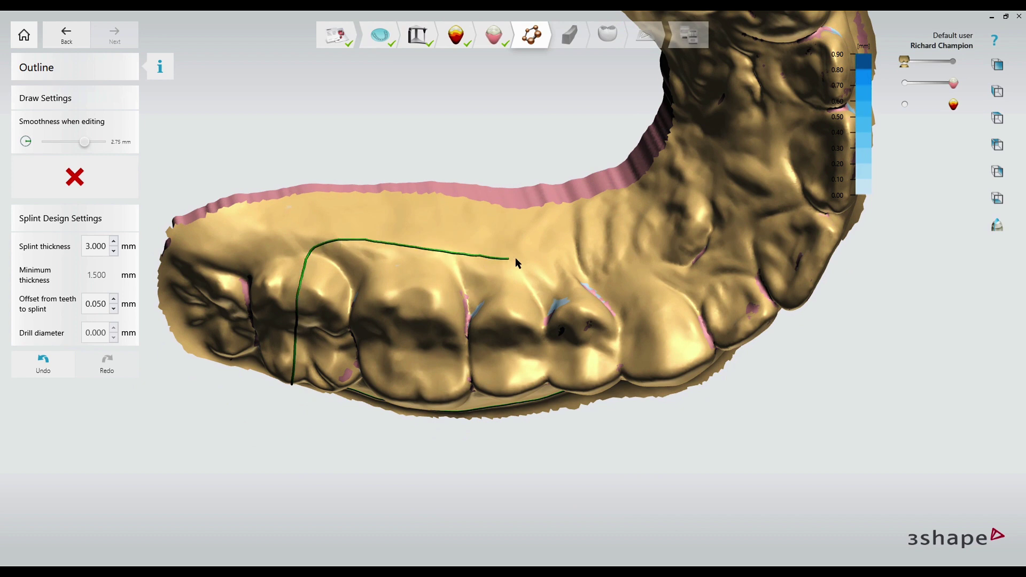
pyautogui.moveTo(563, 261); pyautogui.dragTo(599, 255, button='right')
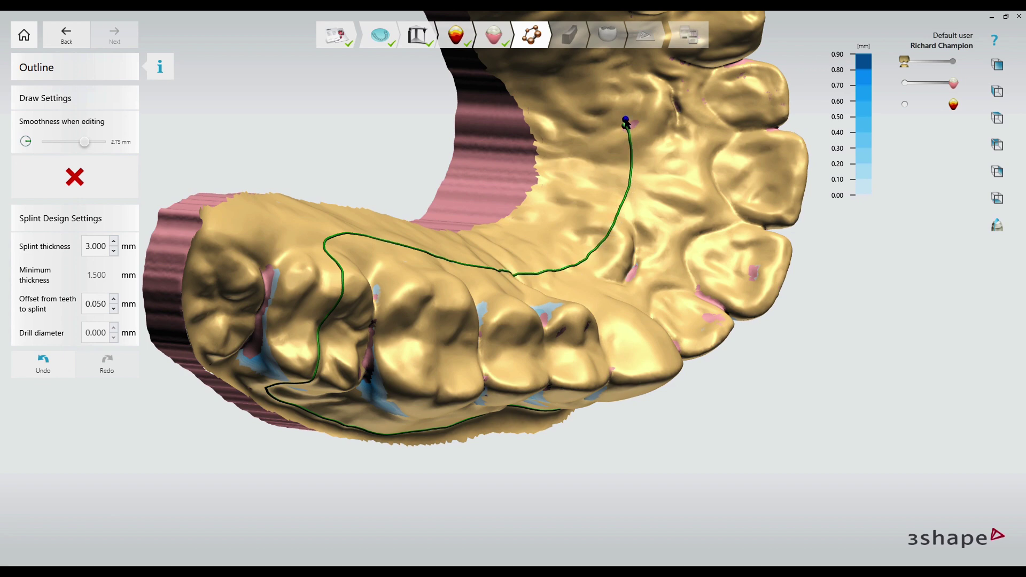
pyautogui.moveTo(627, 122); pyautogui.dragTo(624, 395, button='right')
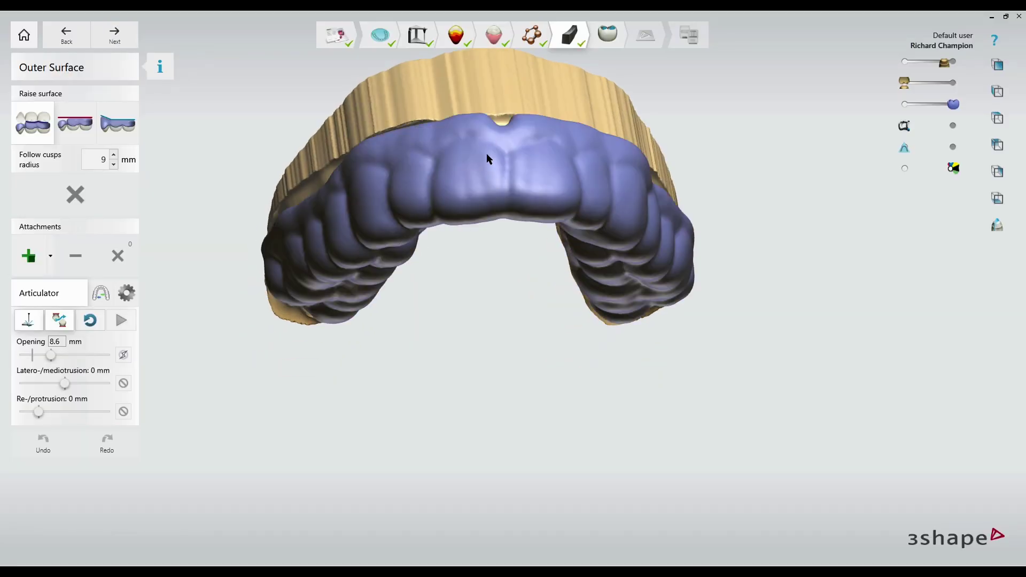
# Tilt the splint top-down, advance to Adapt Design, and set transparency to full opacity.
pyautogui.moveTo(493, 174); pyautogui.dragTo(473, 126, button='right')
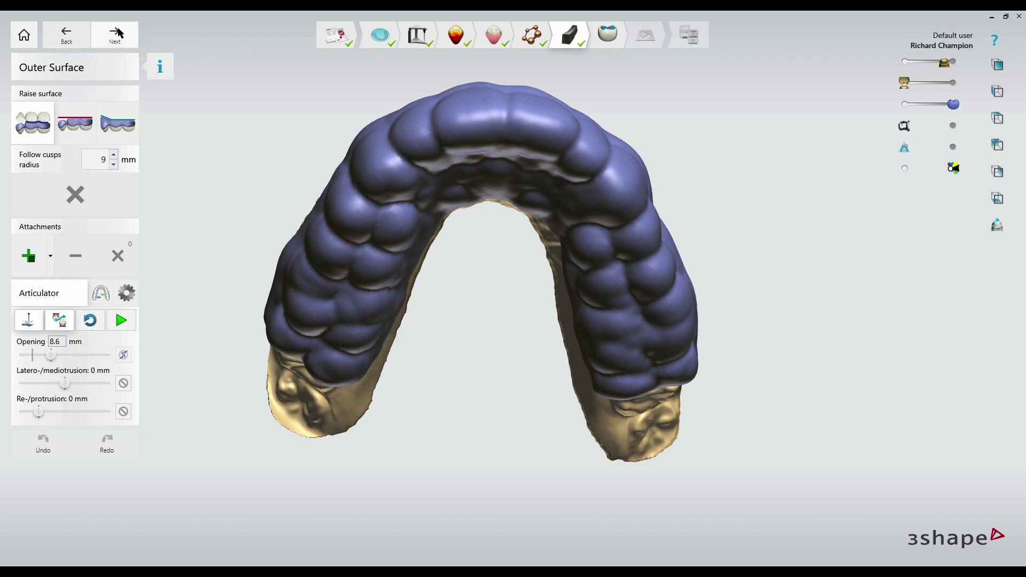
pyautogui.click(117, 35)
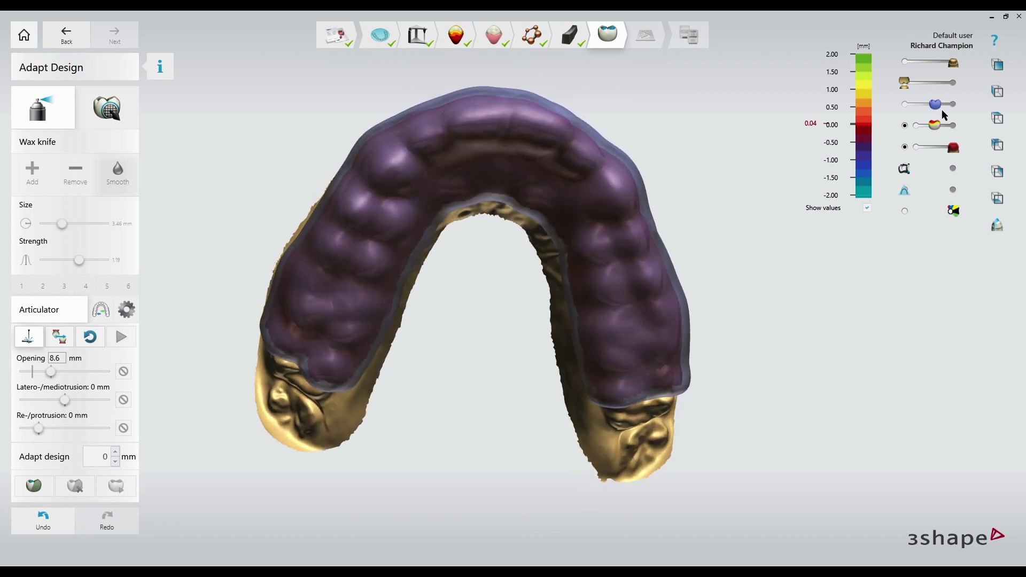
pyautogui.moveTo(938, 107); pyautogui.dragTo(955, 107)
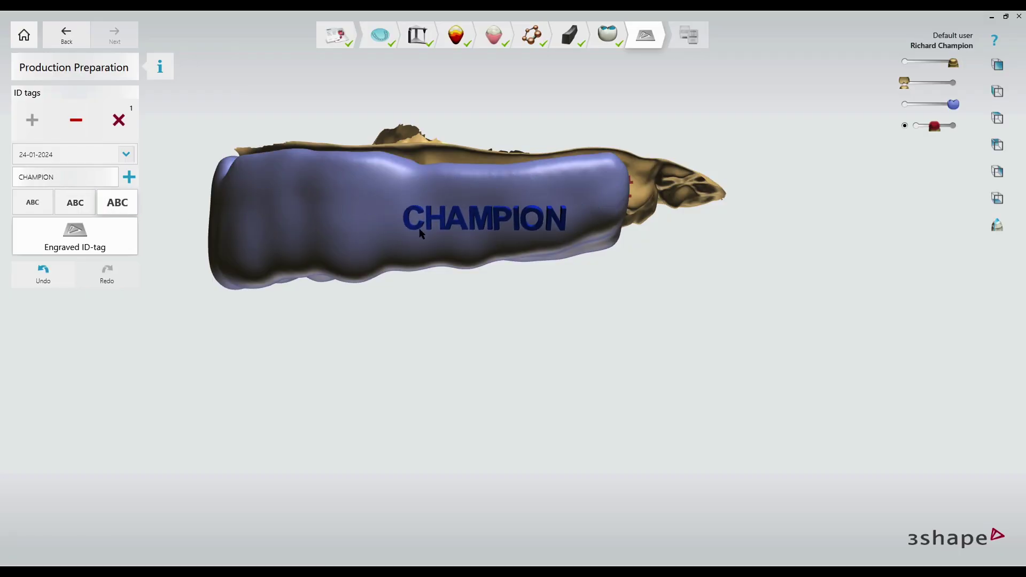
# Drag the CHAMPION engraving into place along the splint's side.
pyautogui.moveTo(422, 226)
pyautogui.mouseDown()
pyautogui.moveTo(404, 248)
pyautogui.moveTo(472, 216)
pyautogui.mouseUp()
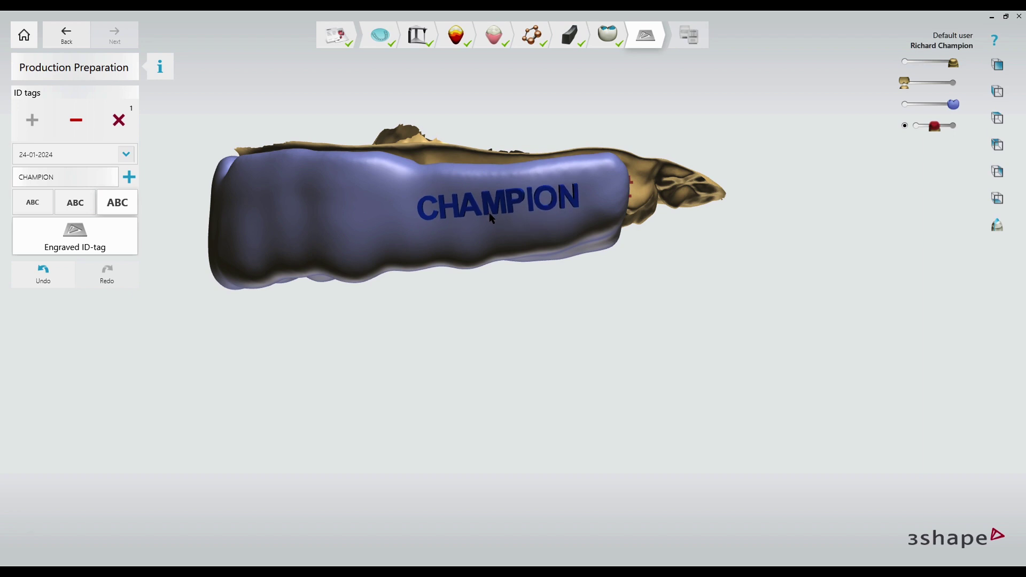